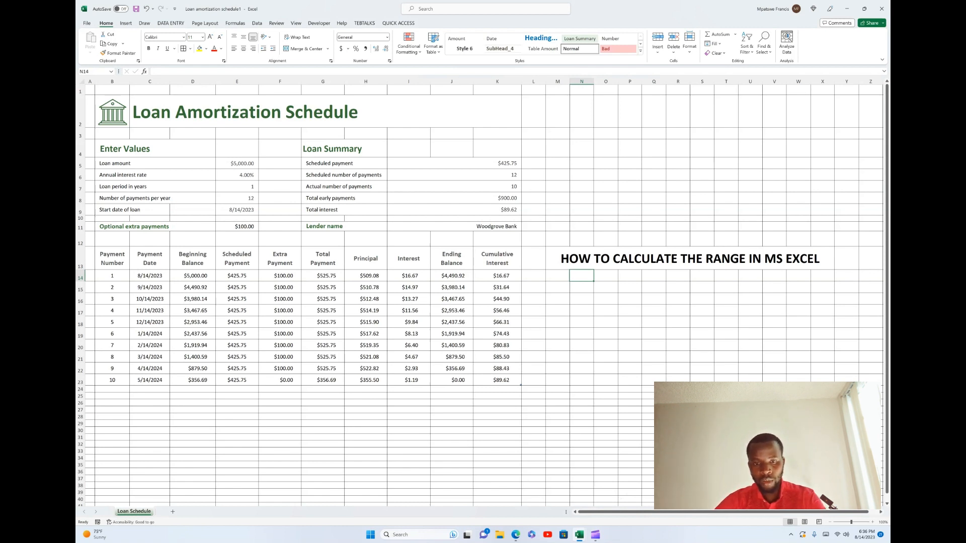
# - Widen column M to about three and a half times its width, keeping cell M15 selected
pyautogui.click(409, 81)
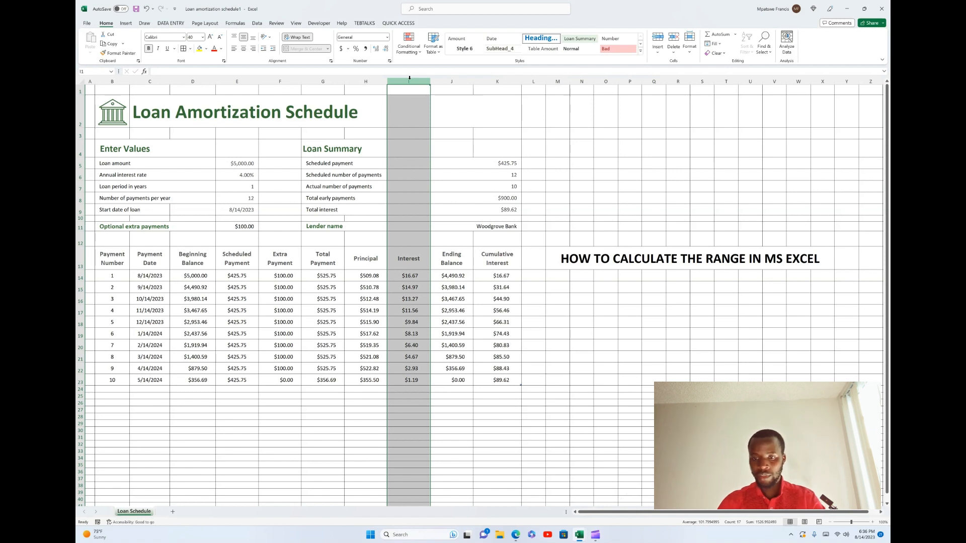
pyautogui.click(558, 288)
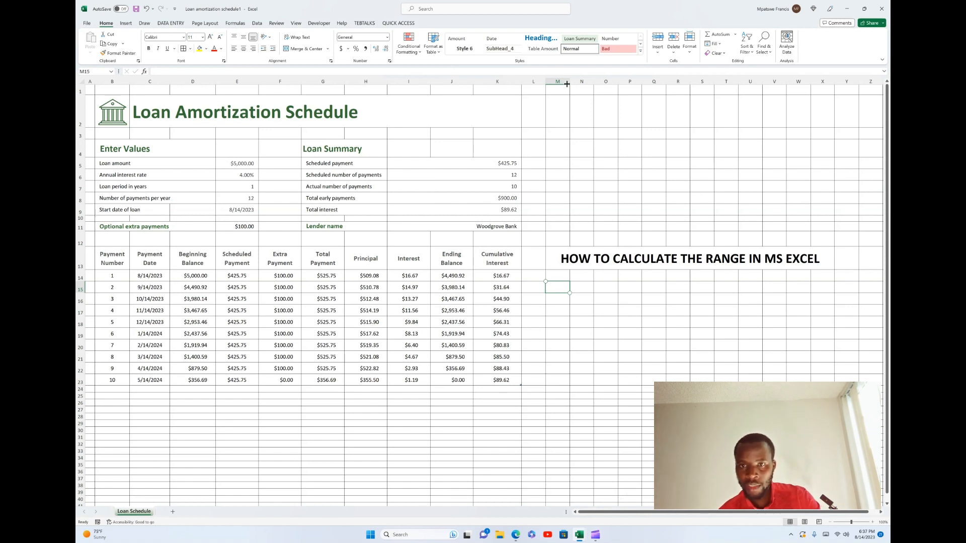
pyautogui.moveTo(570, 82); pyautogui.dragTo(632, 82)
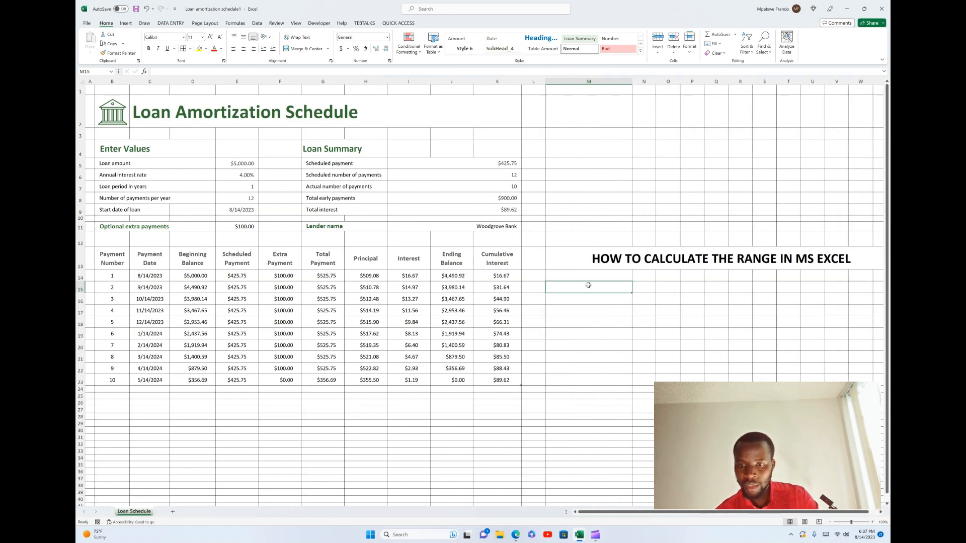
# - Begin a formula in cell M15 with the maximum of the Interest column values, =MAX(I14:I23)
pyautogui.write('=')
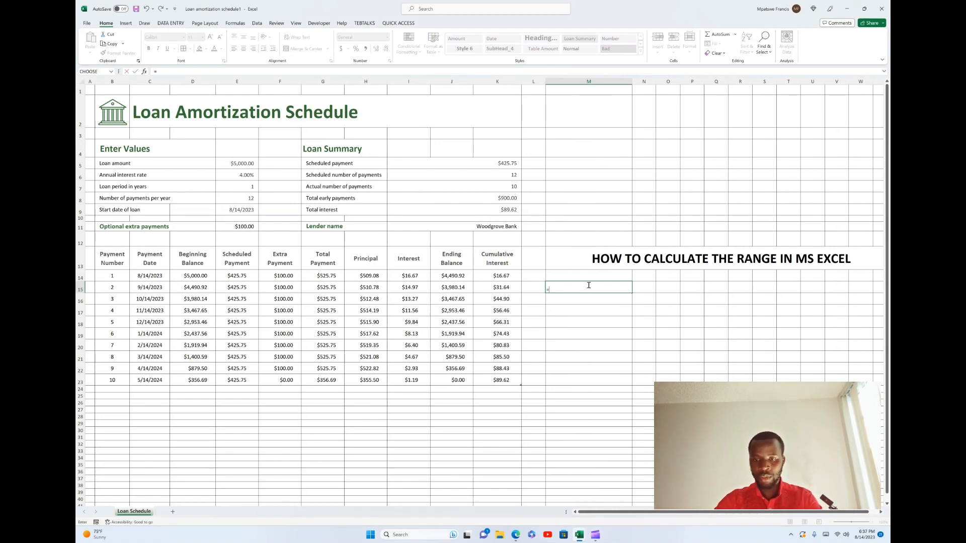
pyautogui.write('MAX')
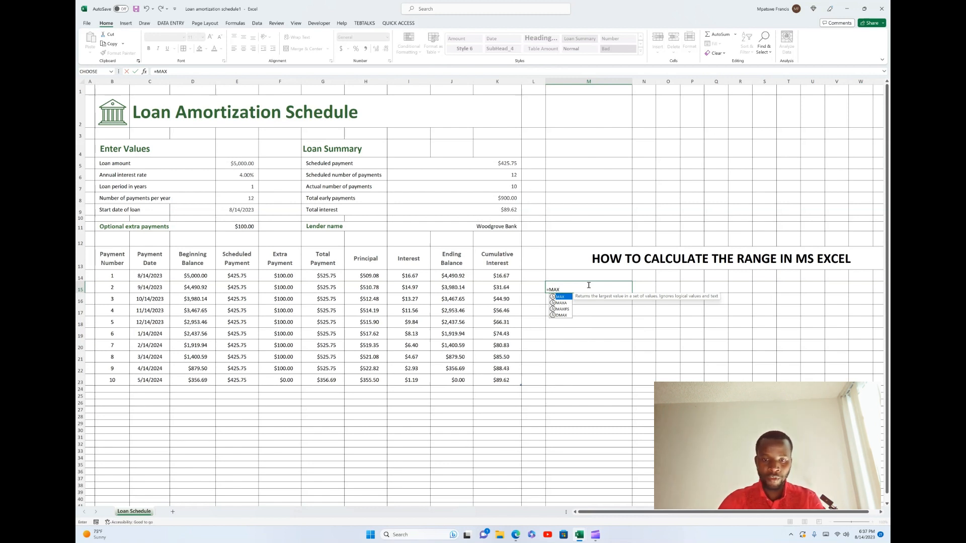
pyautogui.write('(')
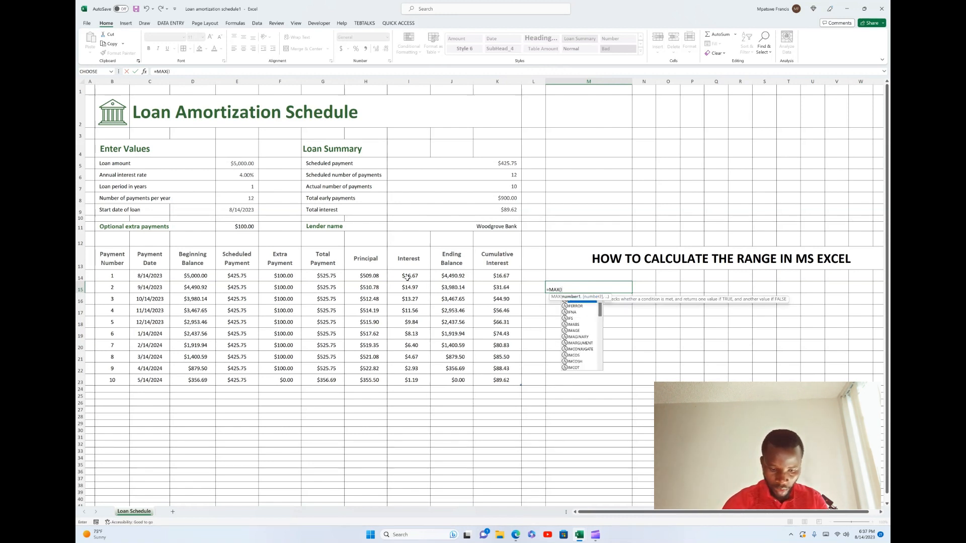
pyautogui.click(407, 277)
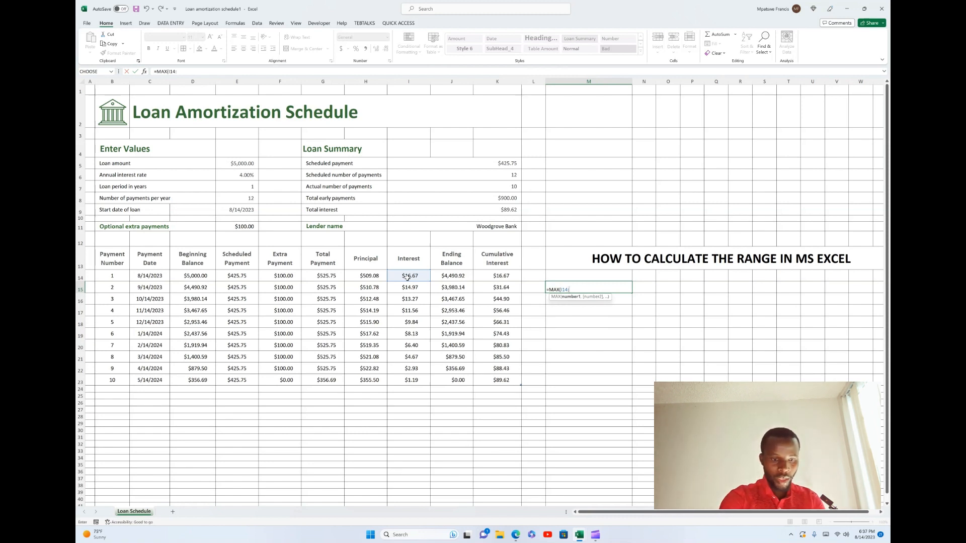
pyautogui.write(':I23')
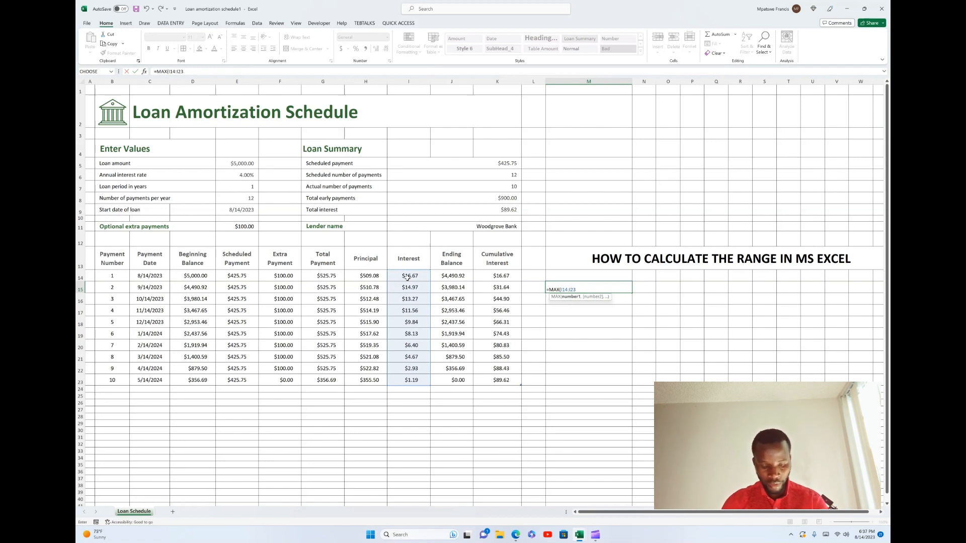
pyautogui.write(')')
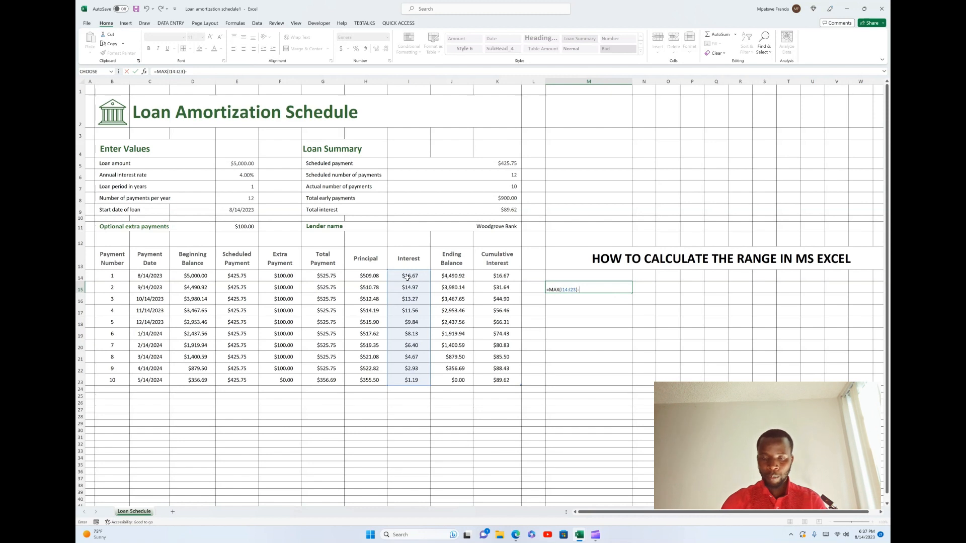
# - Complete the M15 formula by subtracting MIN(I14:I23), enter it, and reselect the cell
pyautogui.write('-MIN')
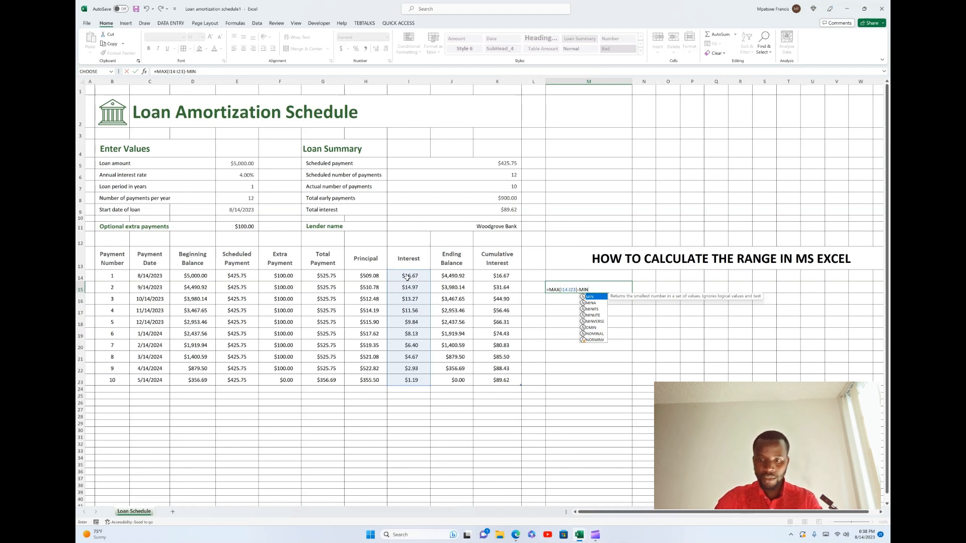
pyautogui.write('(')
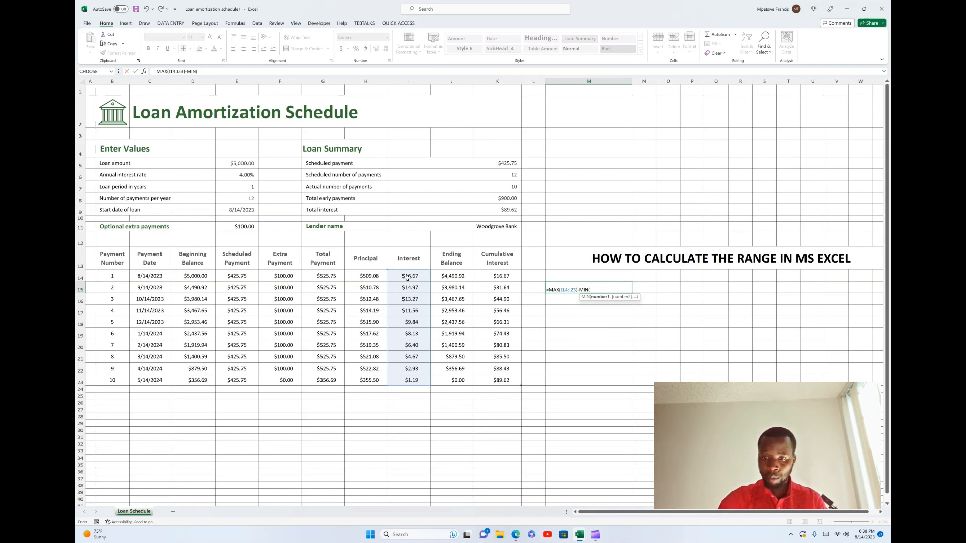
pyautogui.write('I')
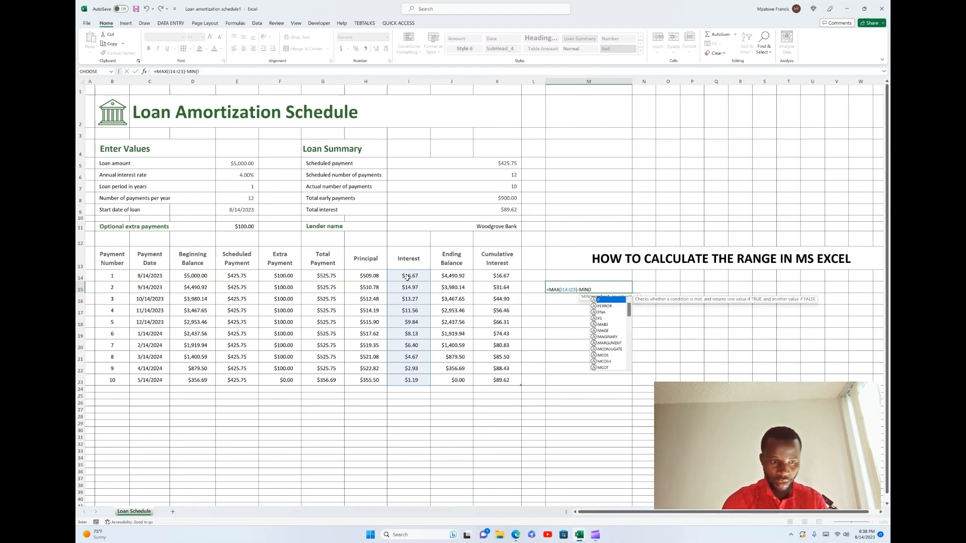
pyautogui.write('15')
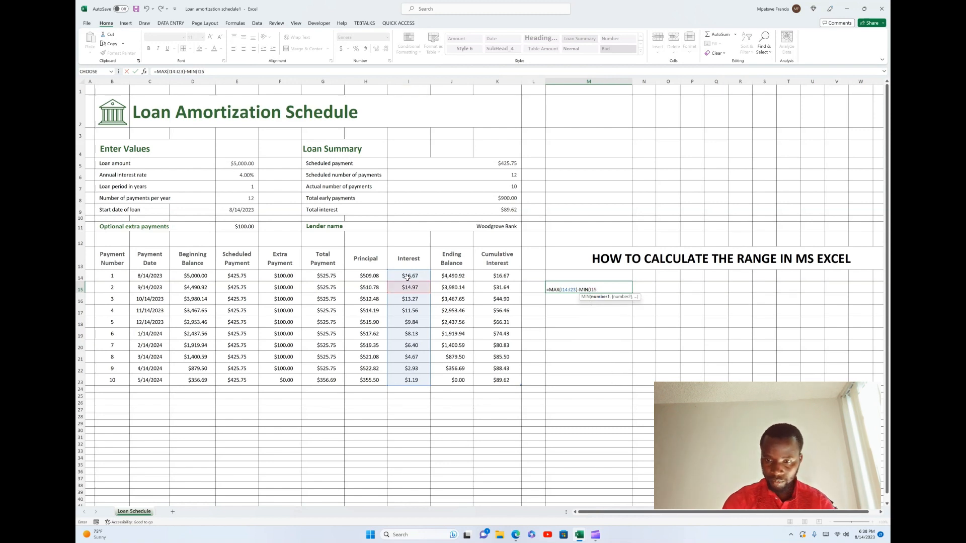
pyautogui.write(':')
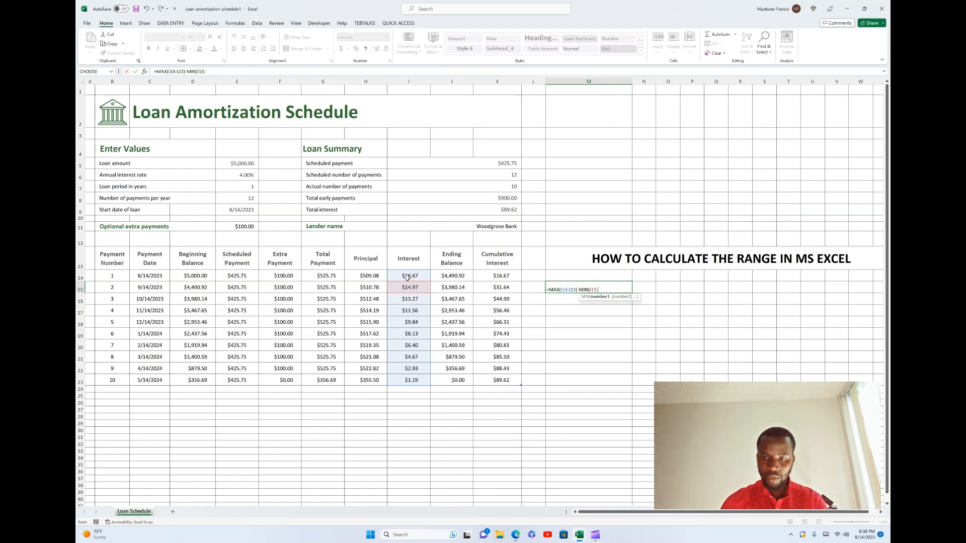
pyautogui.press('BackSpace')
pyautogui.press('BackSpace')
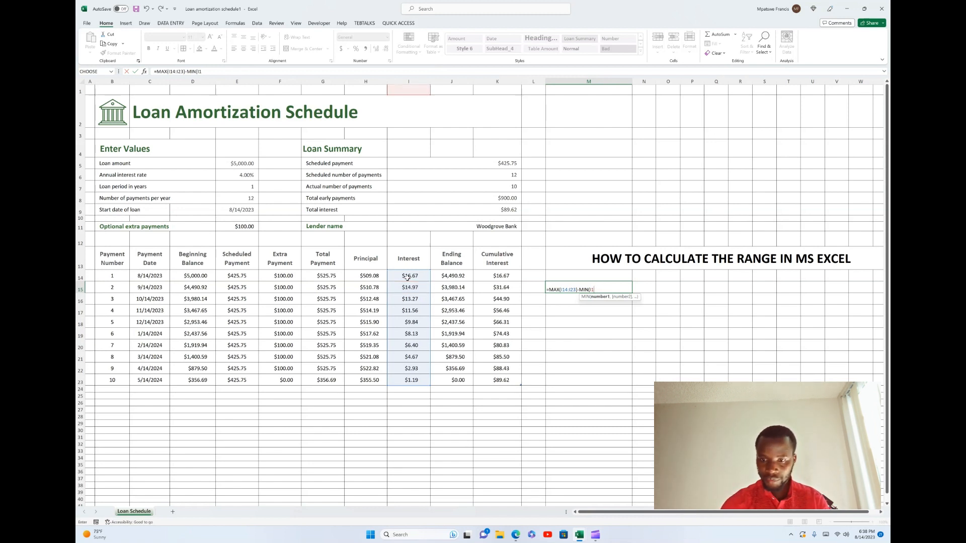
pyautogui.write('4')
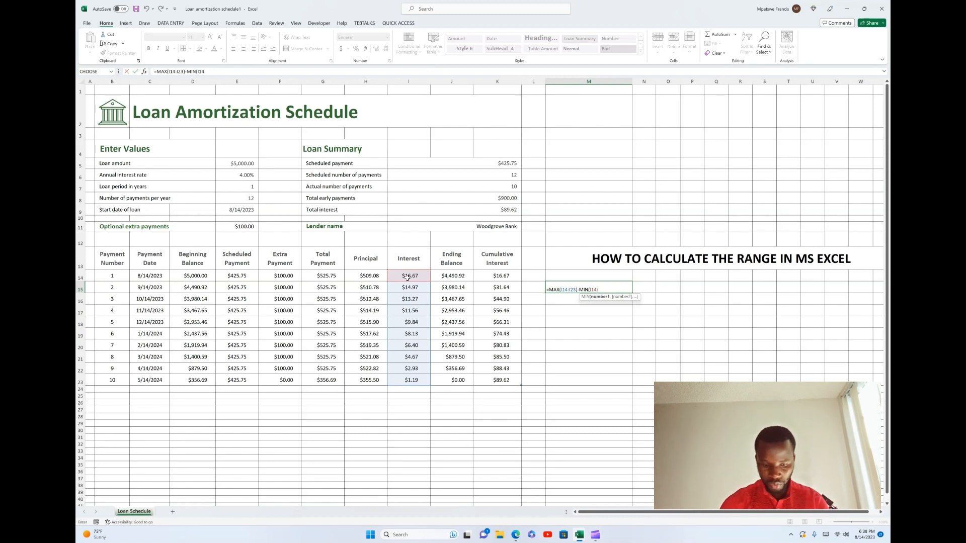
pyautogui.write(':I23')
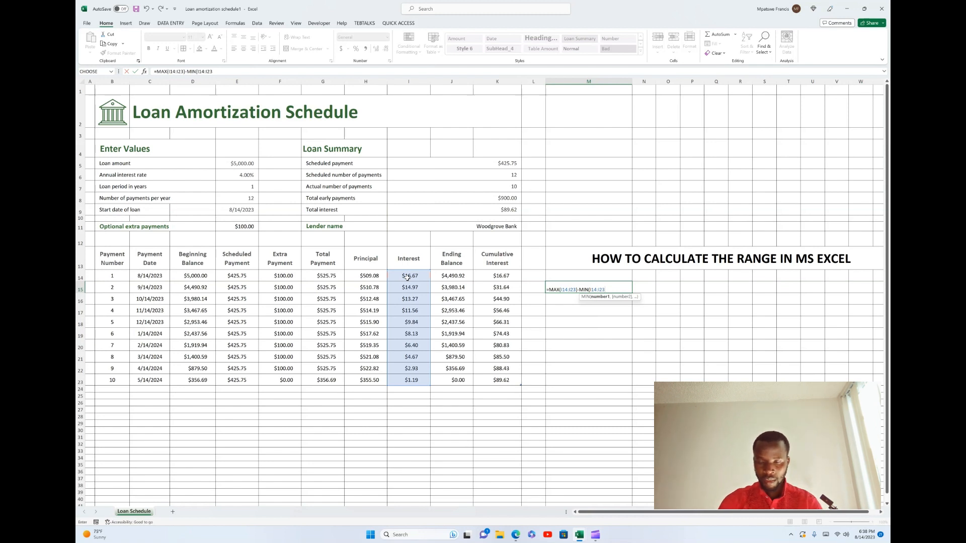
pyautogui.write(')')
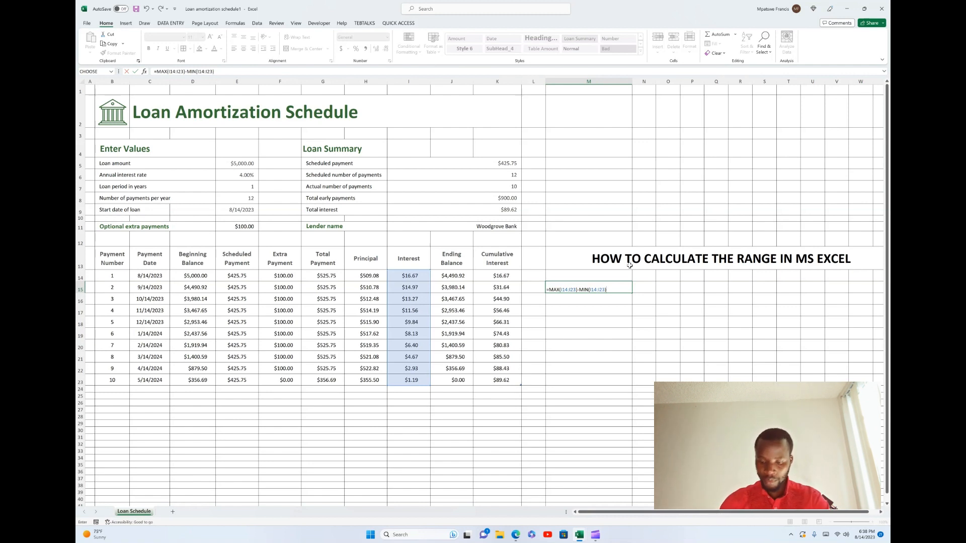
pyautogui.press('Return')
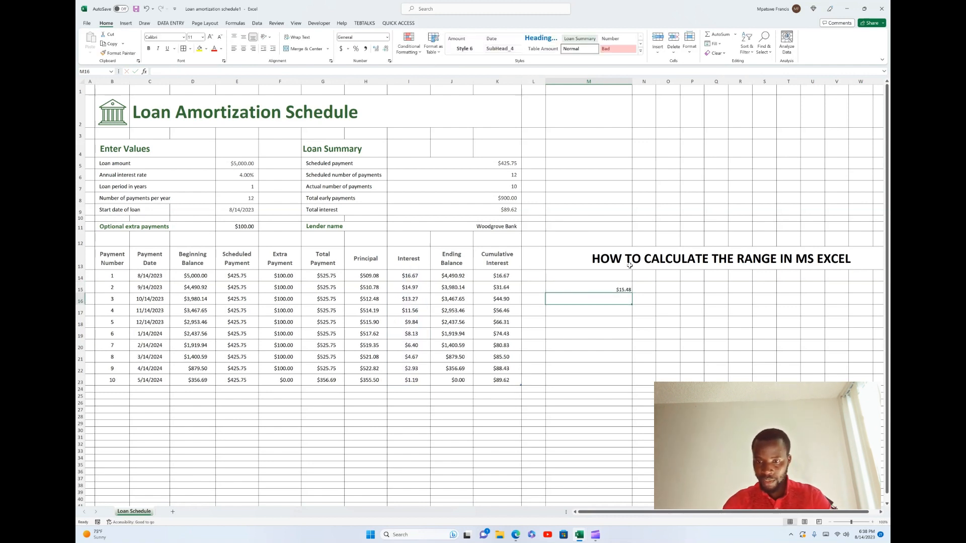
pyautogui.click(624, 291)
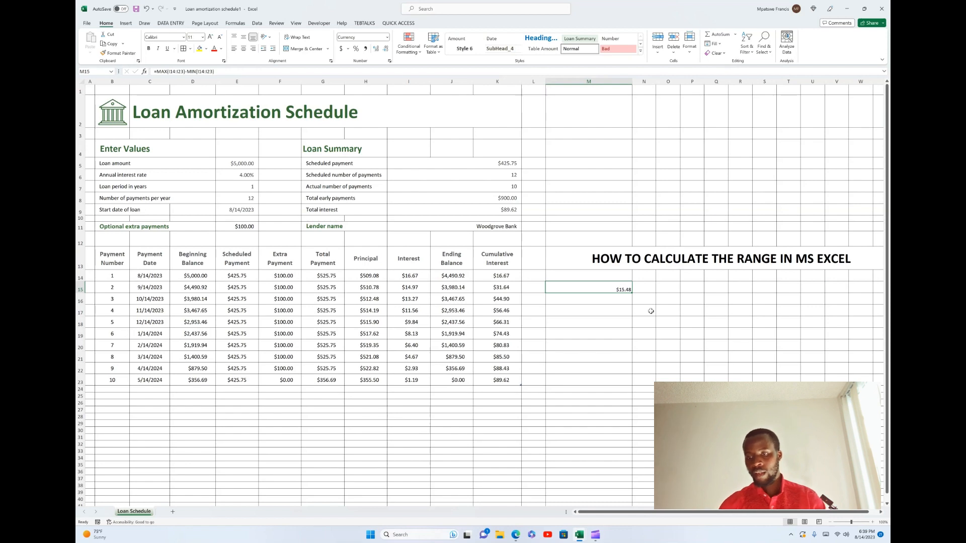
# - Begin a formula in cell M17 with the maximum of the Cumulative Interest values, =MAX(K14:K23)
pyautogui.scroll(4, 652, 329)
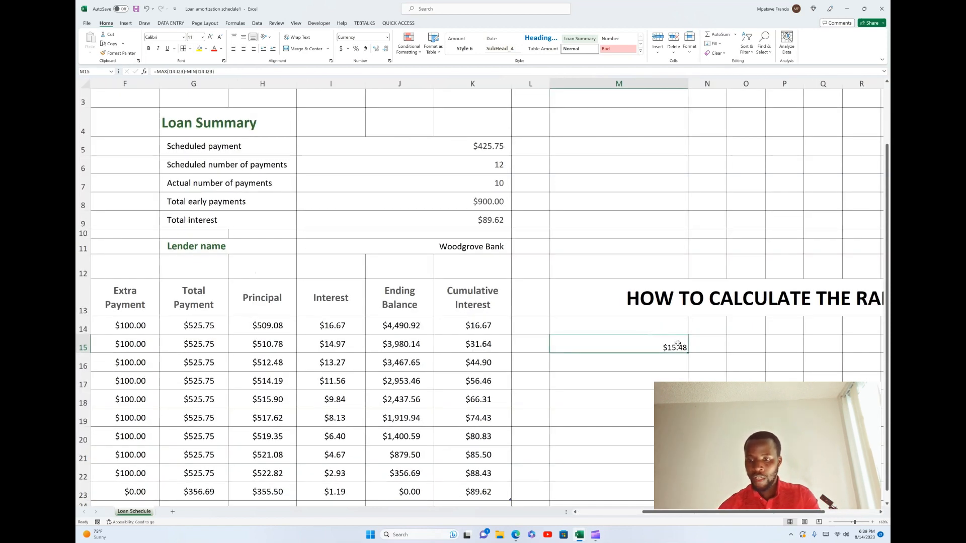
pyautogui.scroll(-1, 599, 336)
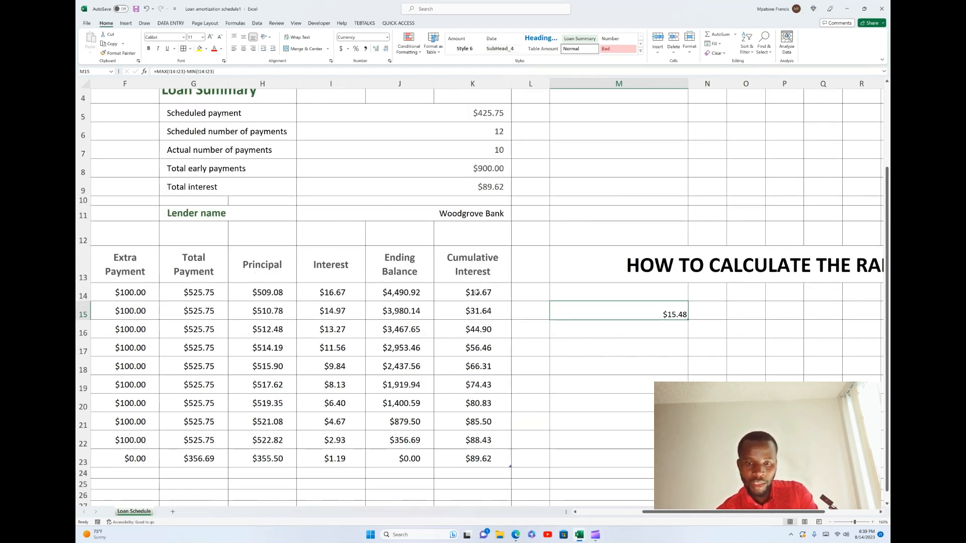
pyautogui.click(633, 347)
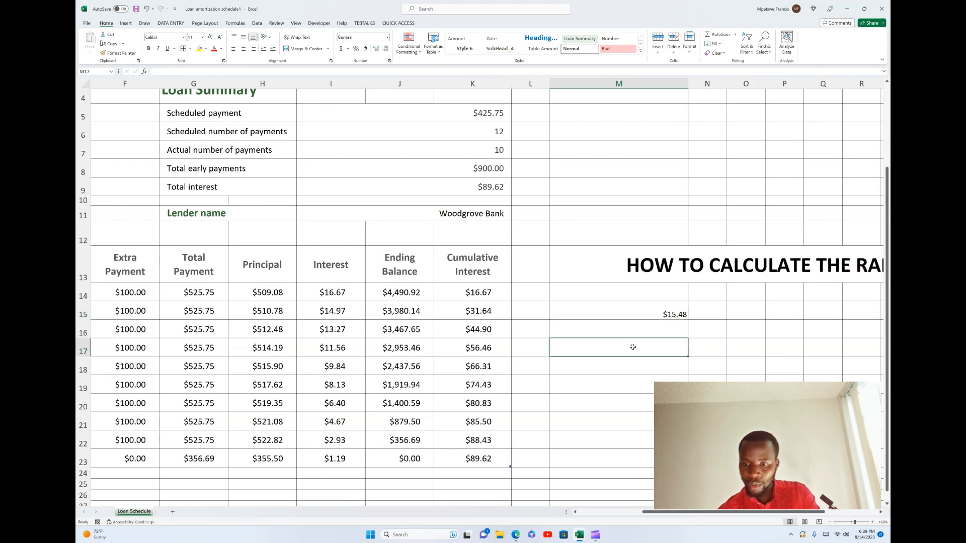
pyautogui.write('=')
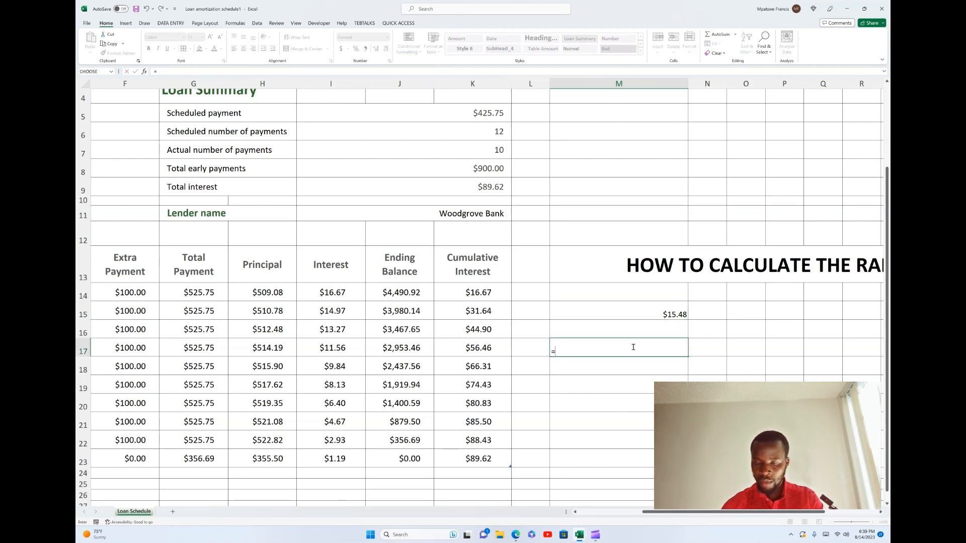
pyautogui.write('MAX')
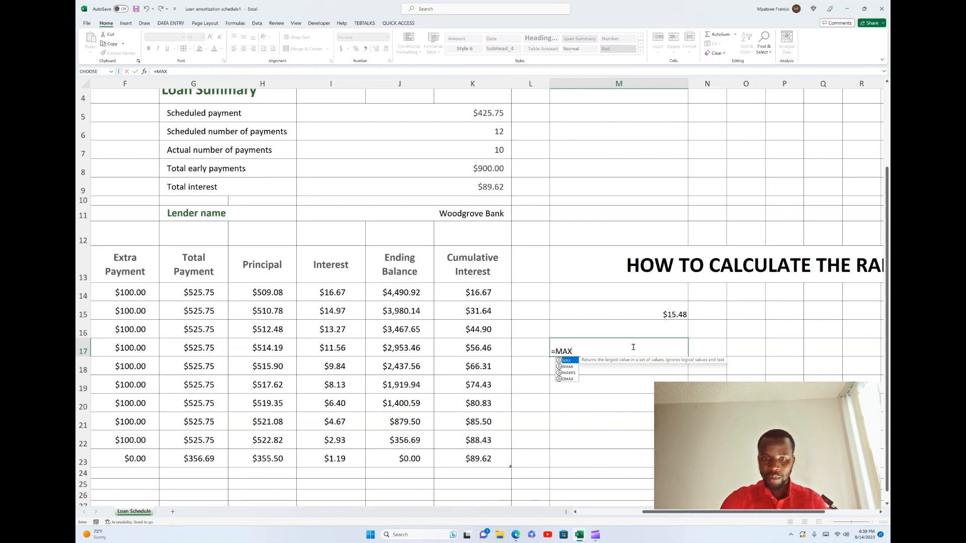
pyautogui.write('(')
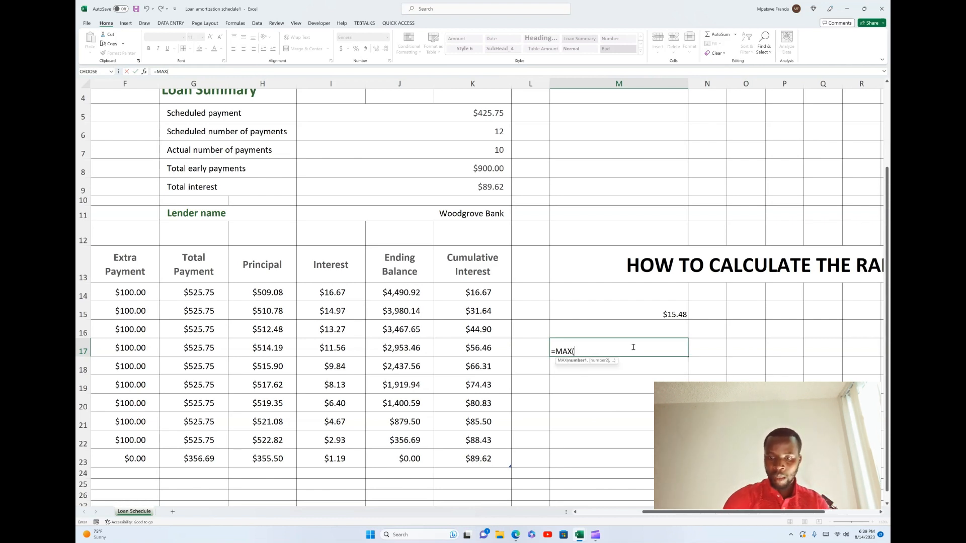
pyautogui.write('K')
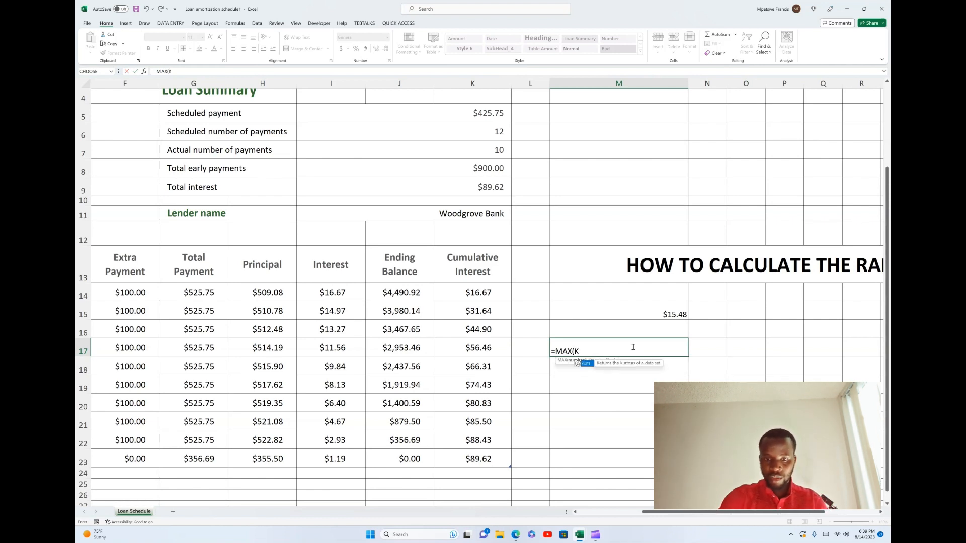
pyautogui.write('8')
pyautogui.press('BackSpace')
pyautogui.write('14')
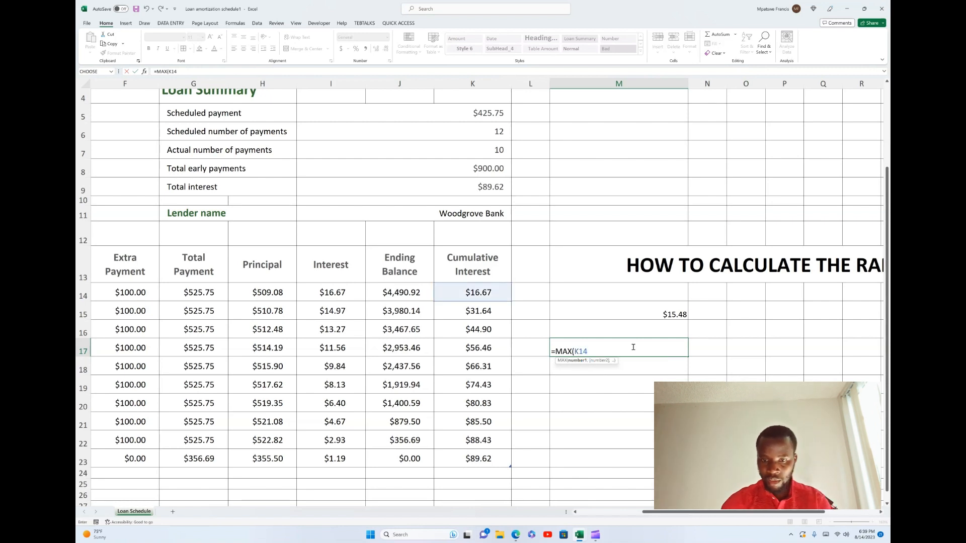
pyautogui.write(':')
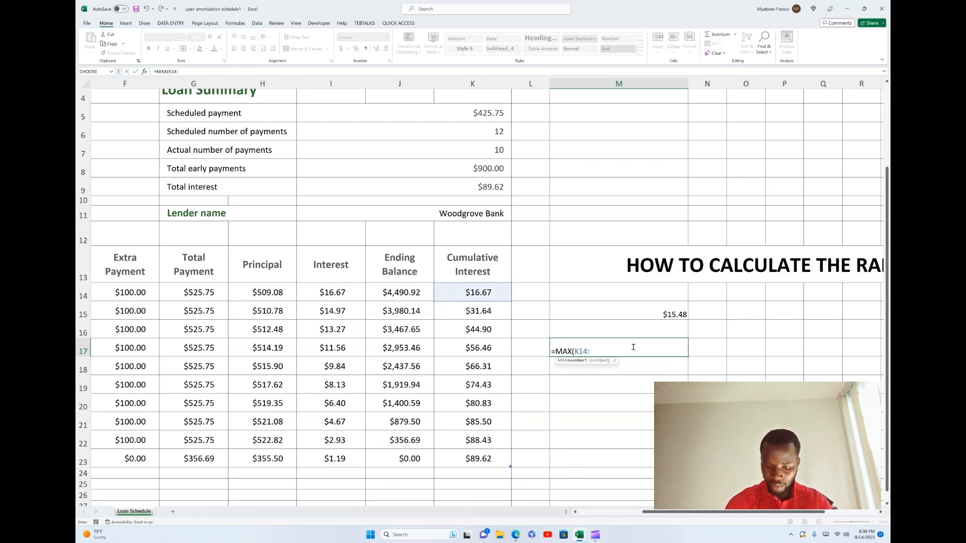
pyautogui.write('K23')
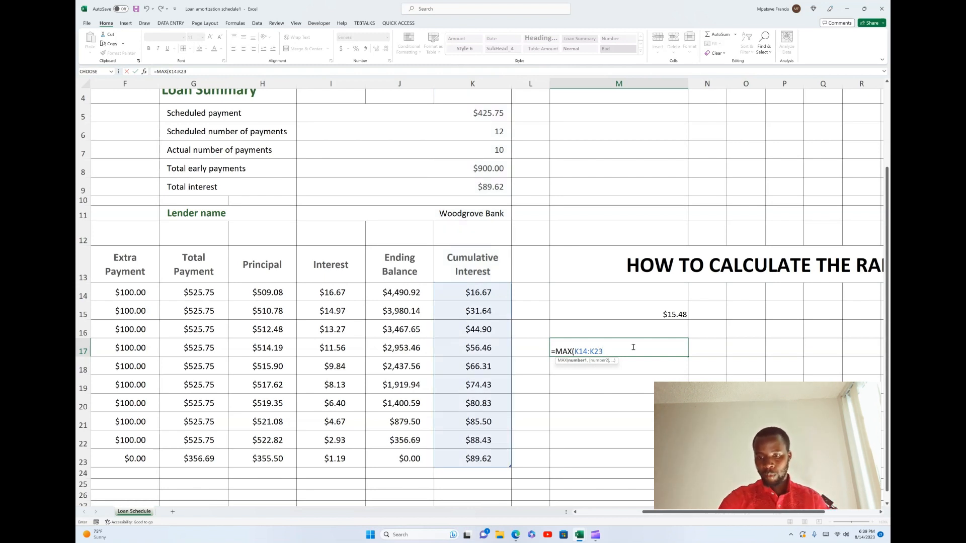
pyautogui.write(')')
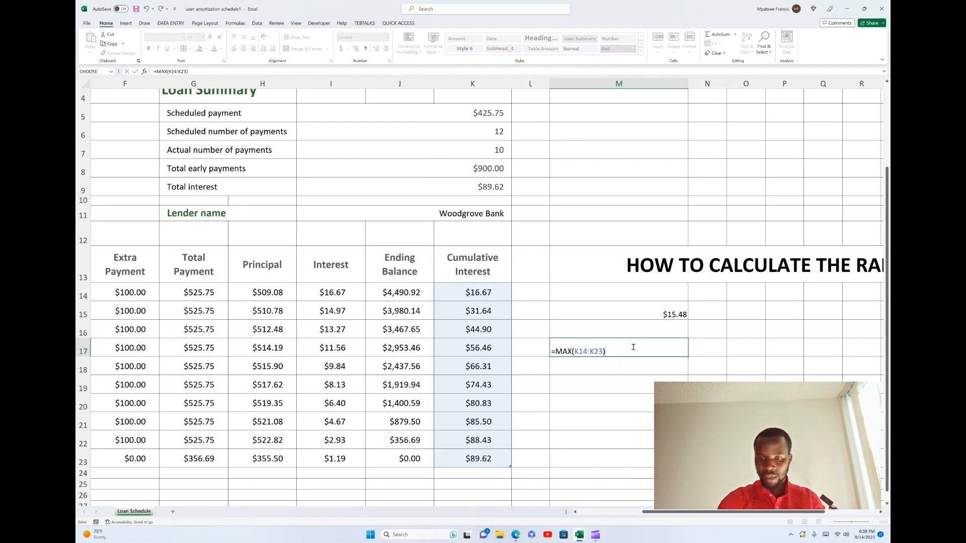
# - Complete the M17 formula by subtracting MIN(K14:K23), enter it, and reselect the cell
pyautogui.write('-')
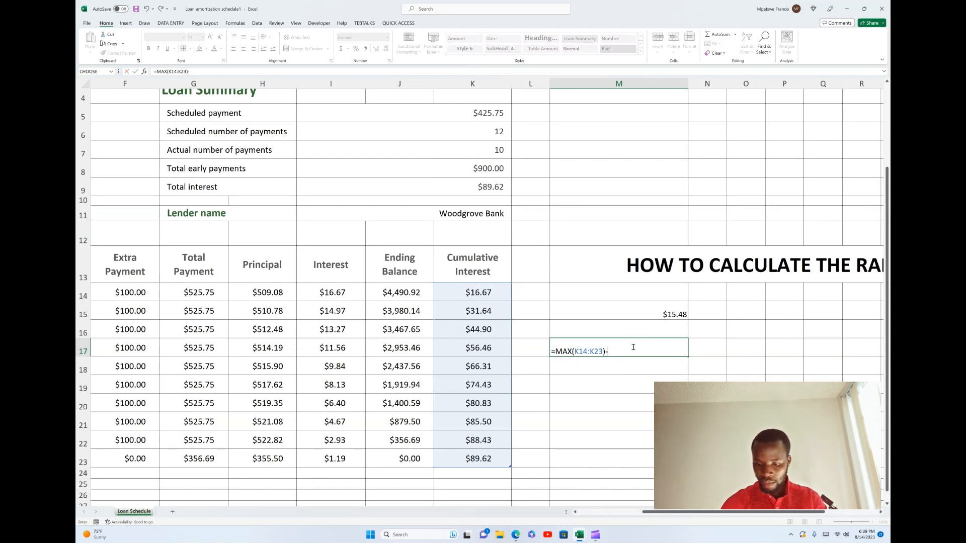
pyautogui.write('MIN')
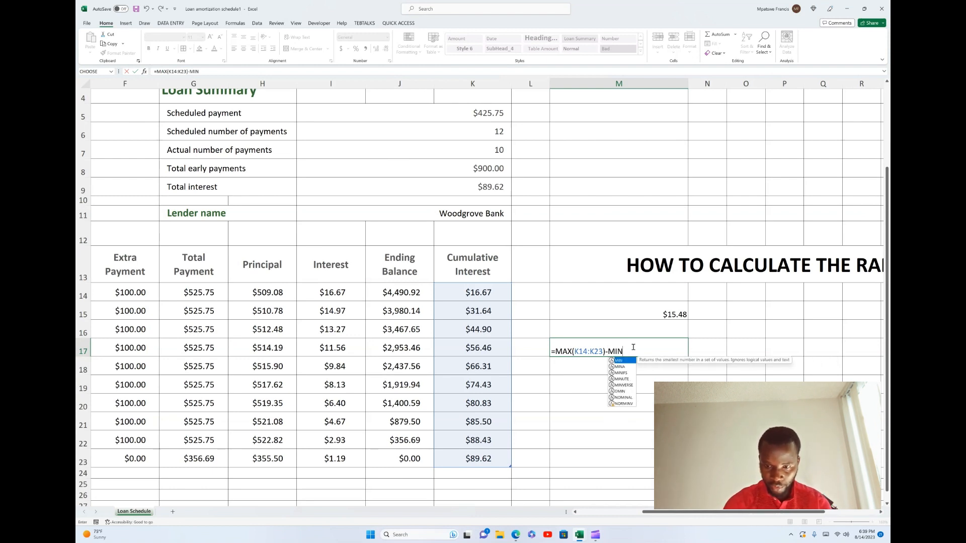
pyautogui.write('(')
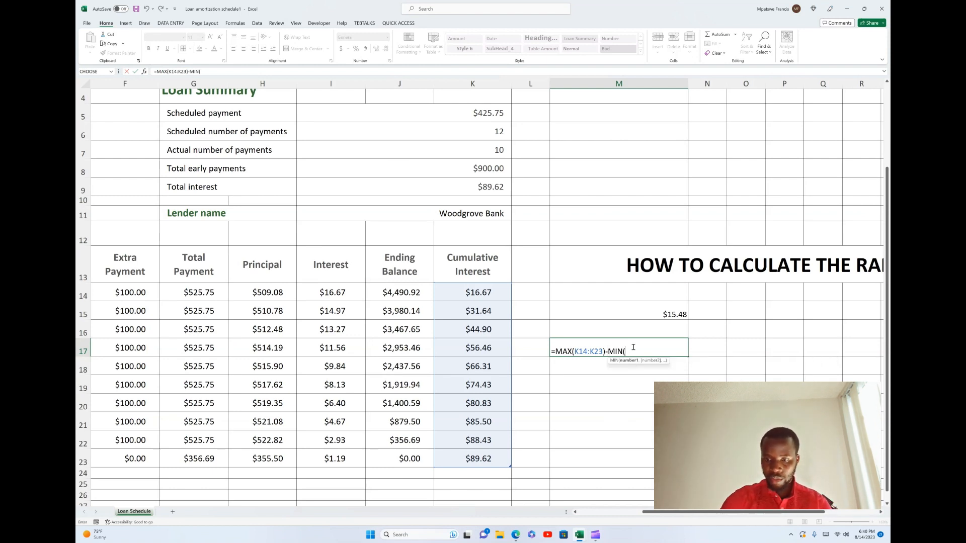
pyautogui.write('K14')
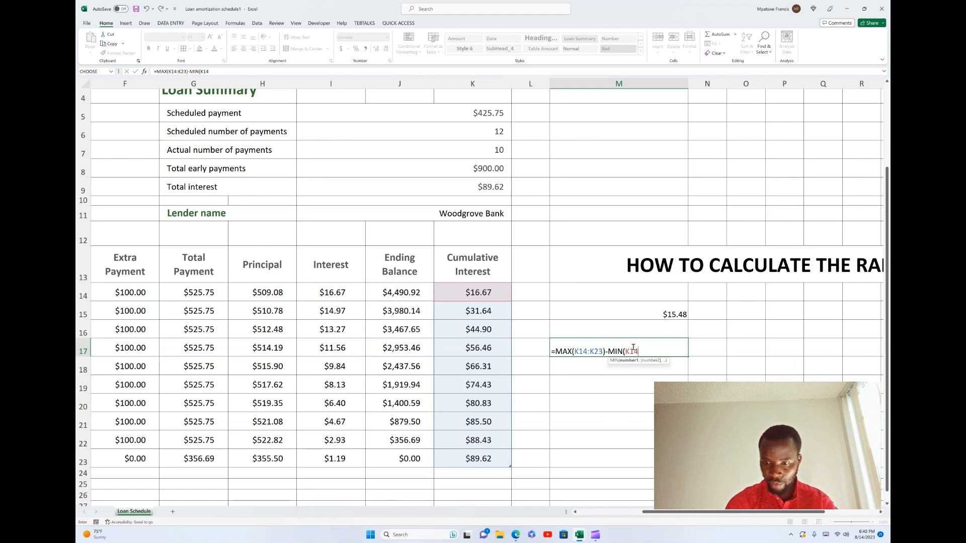
pyautogui.write(':')
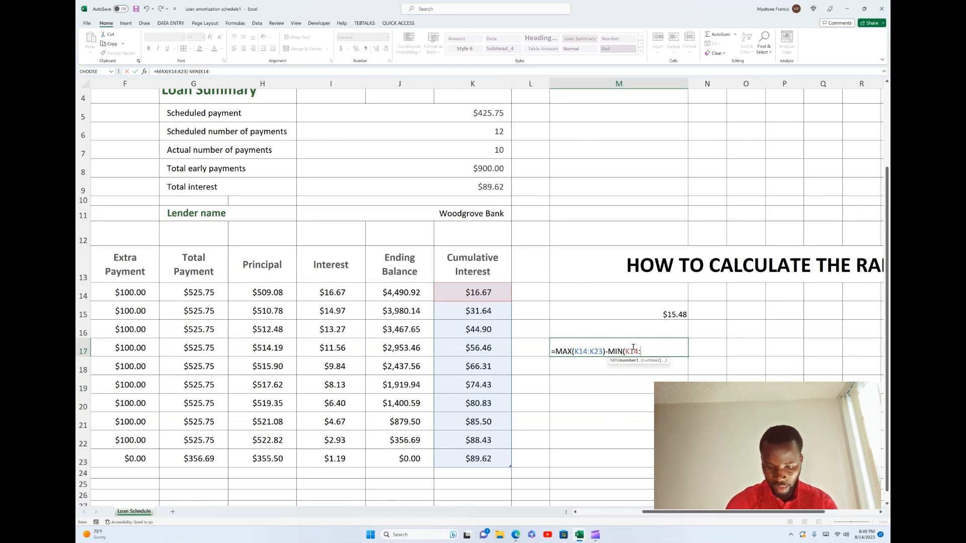
pyautogui.write('K23')
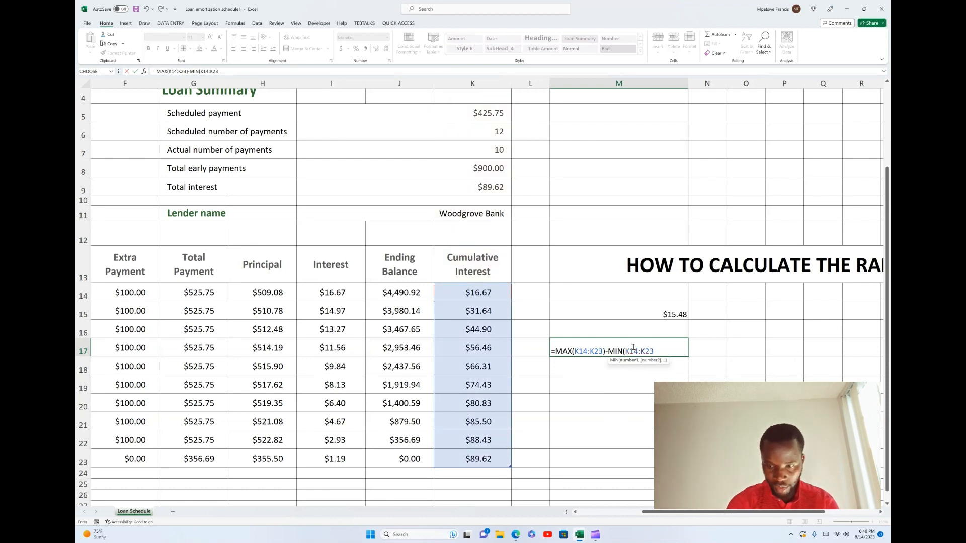
pyautogui.write(')')
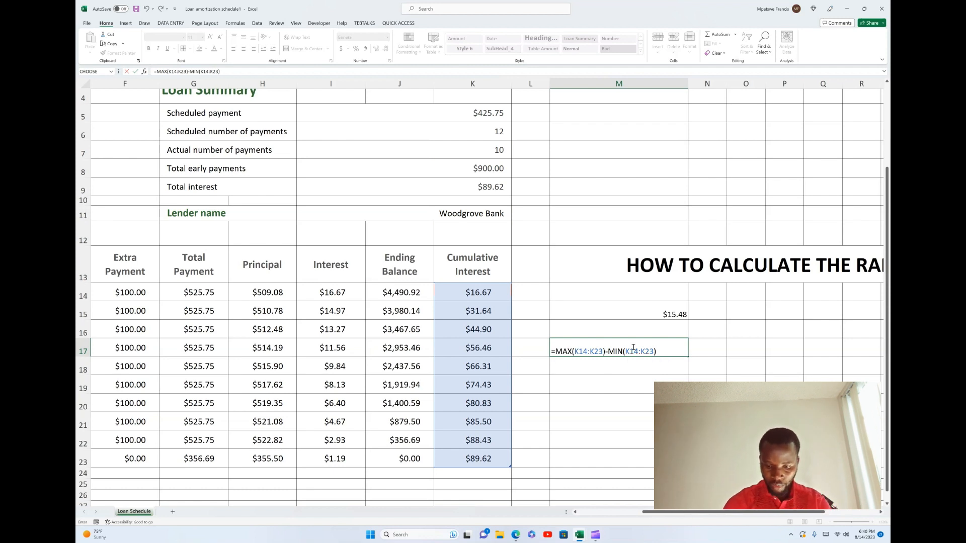
pyautogui.press('Return')
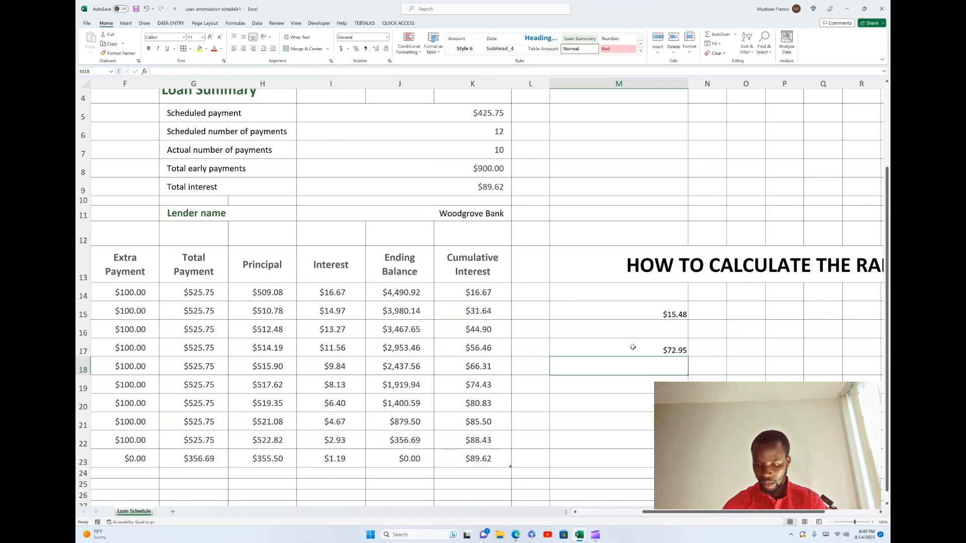
pyautogui.click(667, 351)
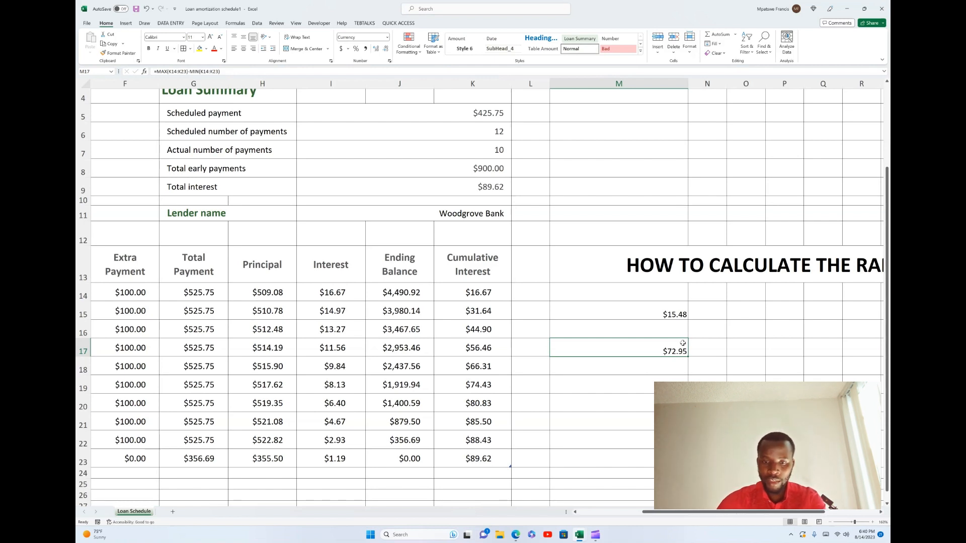
pyautogui.click(595, 535)
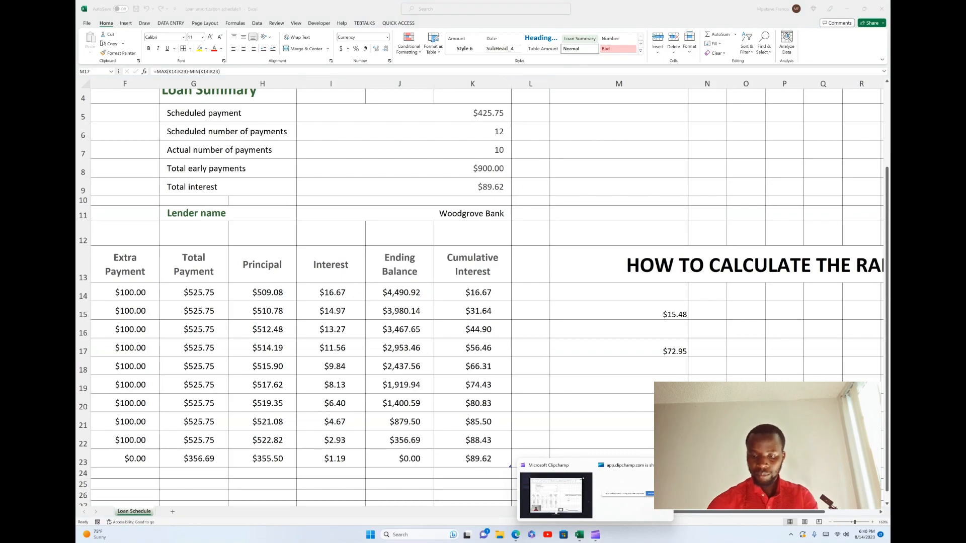
pyautogui.click(553, 498)
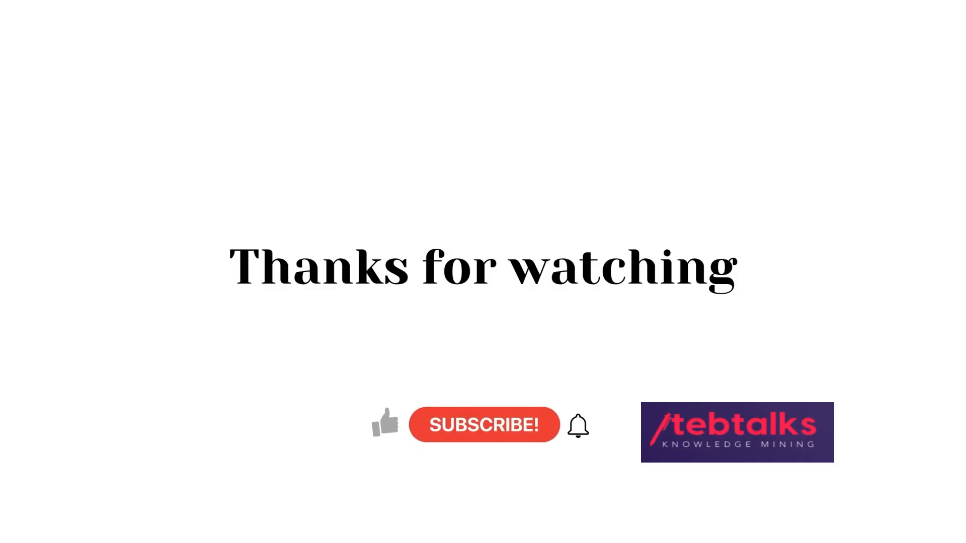